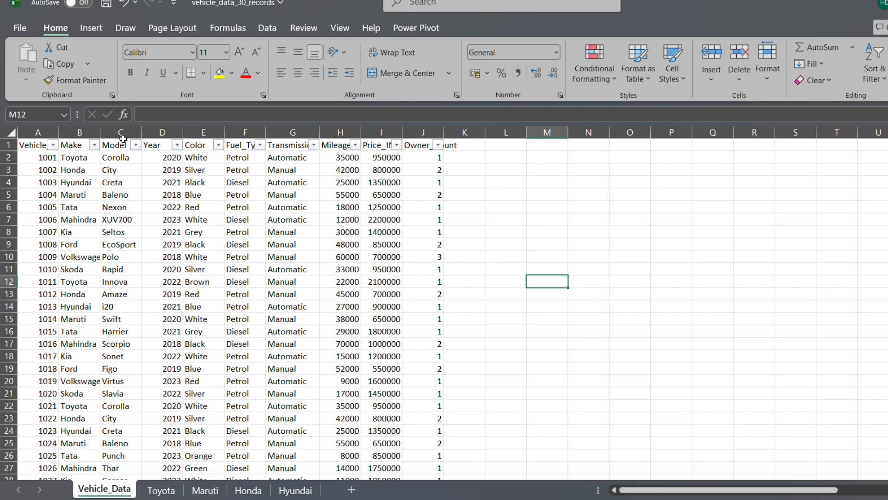
- Review the Make column and records on the Vehicle_Data sheet, plus the Toyota, Maruti, Honda and Hyundai sheets
{"action": "left_click", "coordinate": [91, 132]}
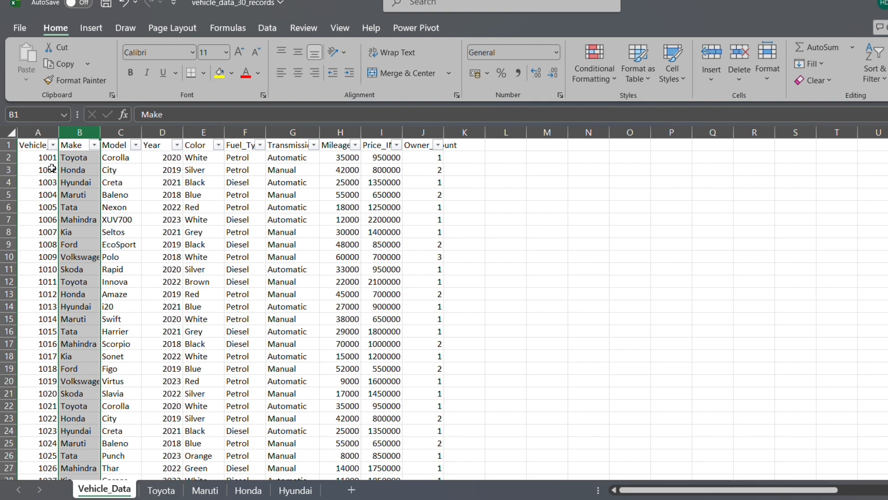
{"action": "left_click_drag", "start_coordinate": [44, 156], "coordinate": [439, 279]}
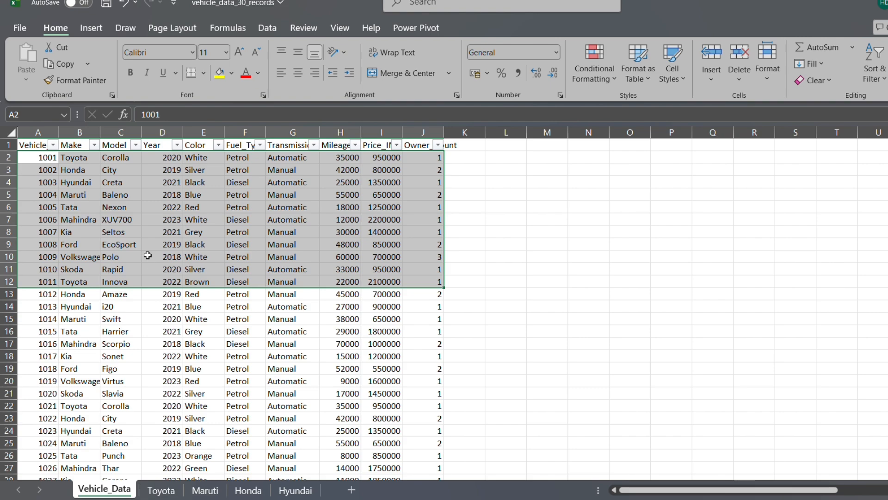
{"action": "left_click", "coordinate": [78, 217]}
{"action": "left_click", "coordinate": [171, 492]}
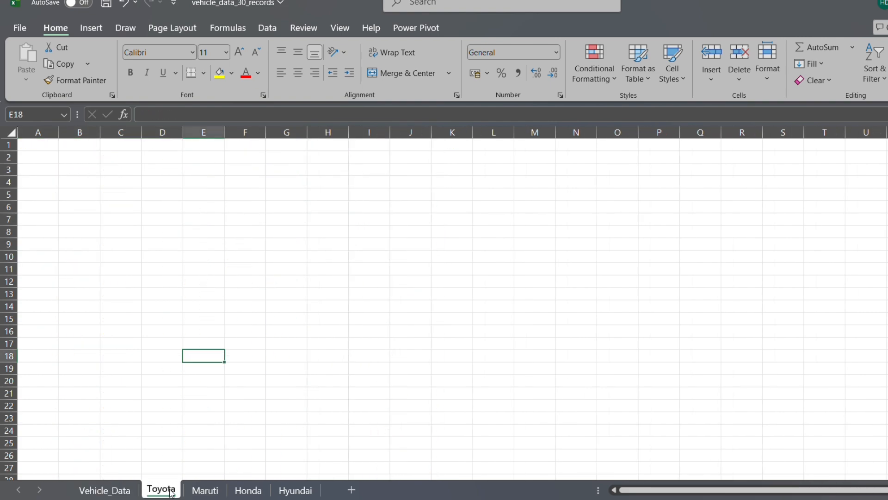
{"action": "left_click", "coordinate": [205, 490]}
{"action": "left_click", "coordinate": [248, 491]}
{"action": "left_click", "coordinate": [283, 494]}
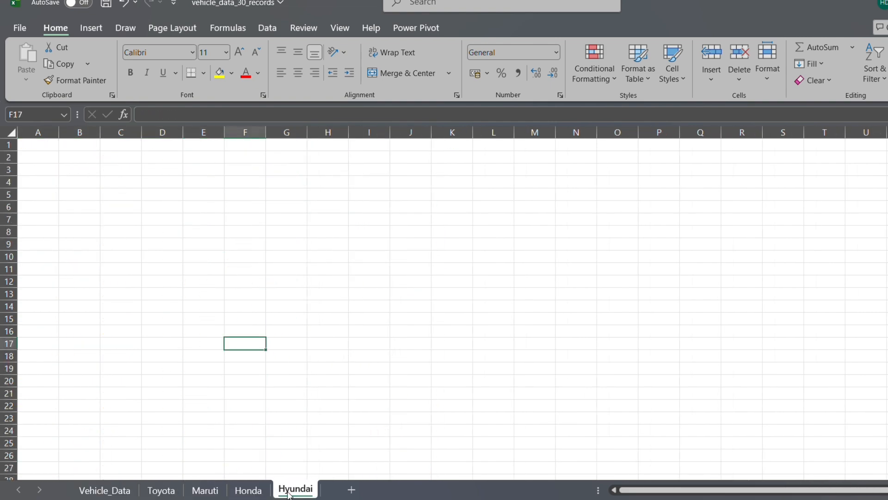
{"action": "left_click", "coordinate": [161, 491]}
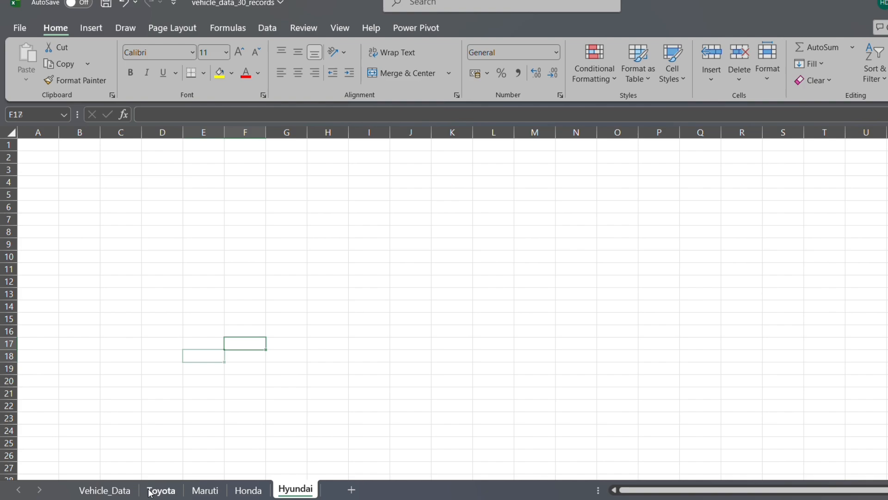
{"action": "left_click", "coordinate": [116, 494]}
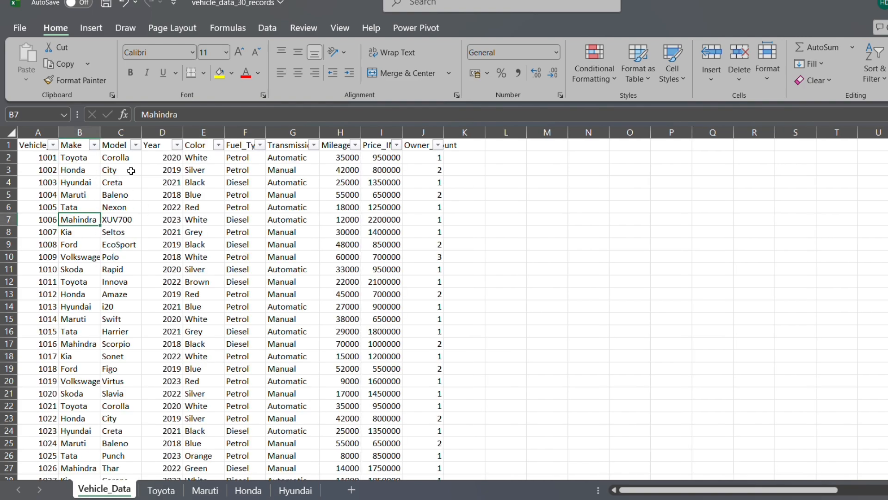
- Filter the Make column of the vehicle data to show only Toyota records
{"action": "left_click", "coordinate": [94, 147]}
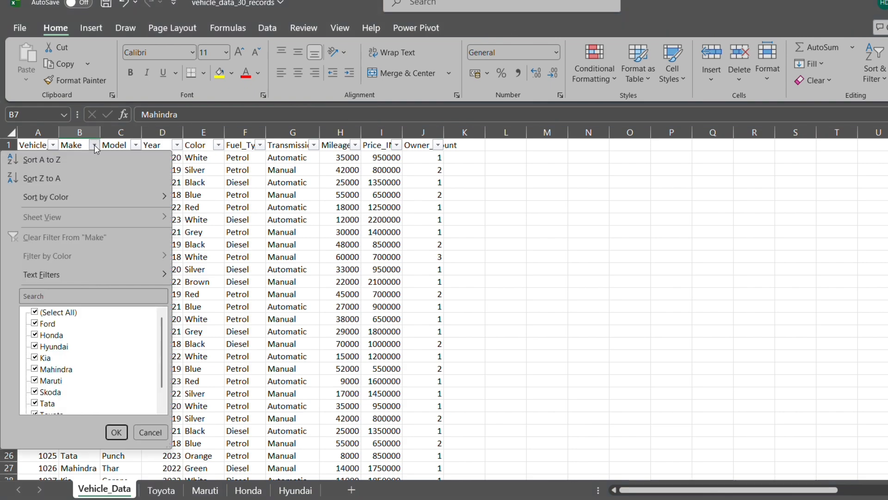
{"action": "left_click", "coordinate": [60, 313]}
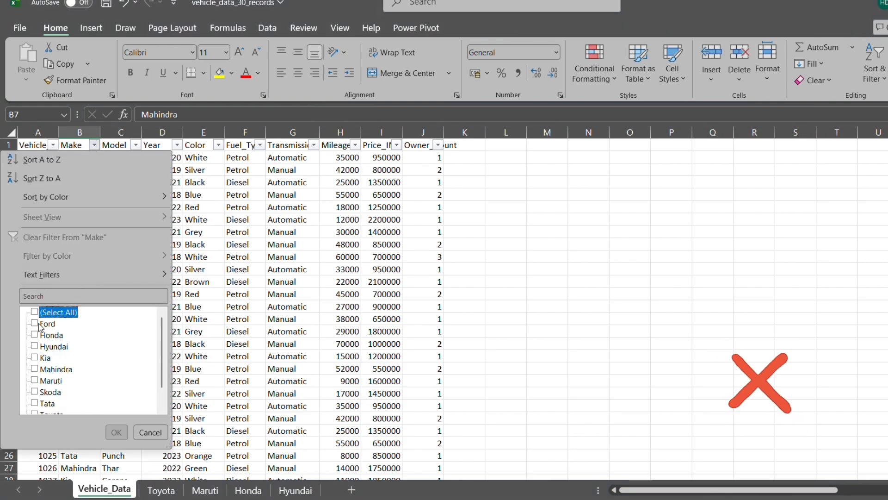
{"action": "scroll", "coordinate": [55, 369], "scroll_direction": "down", "scroll_amount": 1}
{"action": "left_click", "coordinate": [42, 394]}
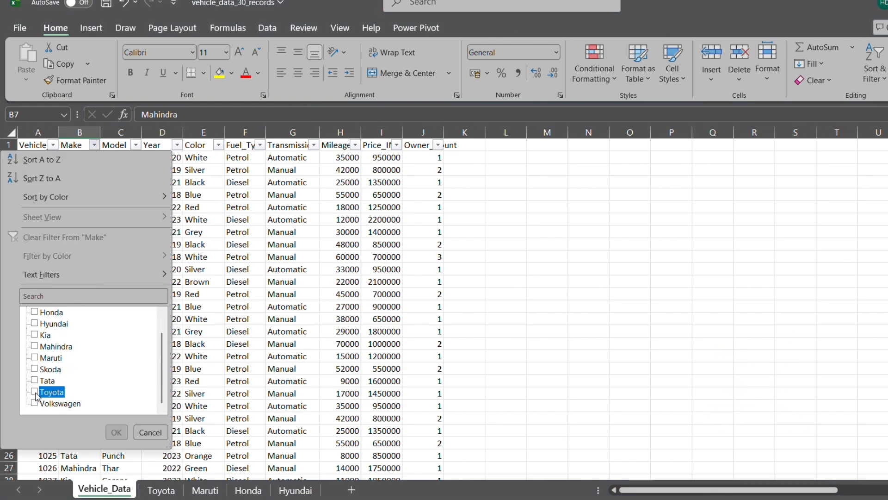
{"action": "left_click", "coordinate": [116, 432]}
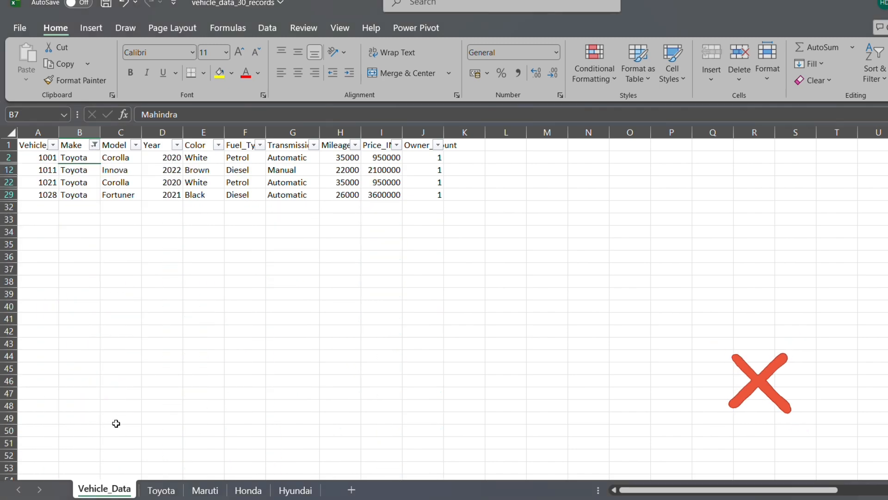
- Copy the filtered Toyota records with their headers into the Toyota sheet, starting at cell A1
{"action": "left_click_drag", "start_coordinate": [30, 146], "coordinate": [412, 195]}
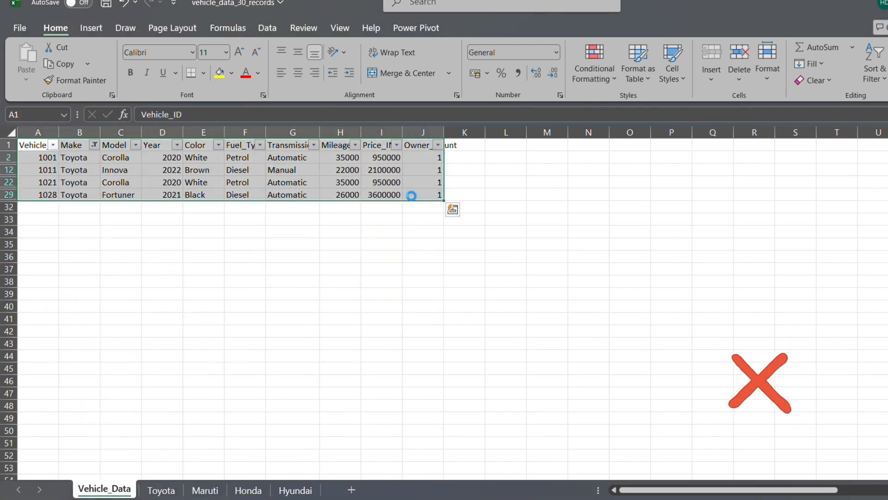
{"action": "key", "text": "ctrl+c"}
{"action": "left_click", "coordinate": [160, 492]}
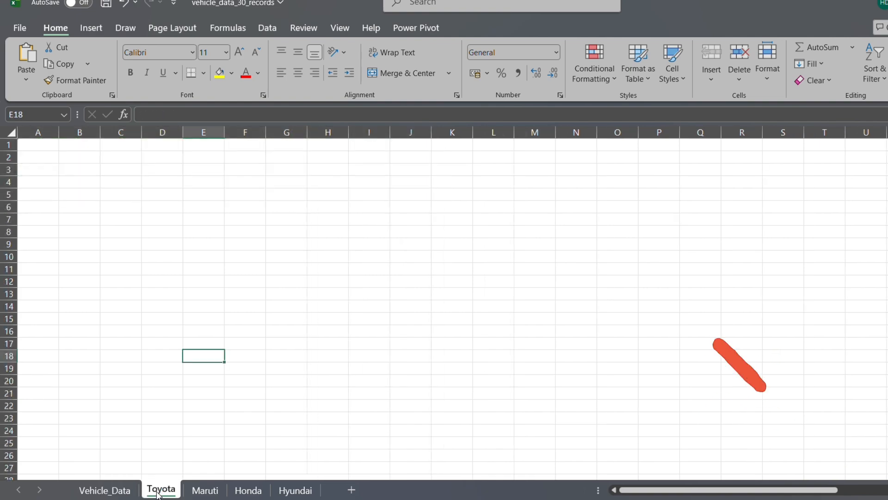
{"action": "left_click", "coordinate": [33, 143]}
{"action": "key", "text": "ctrl+v"}
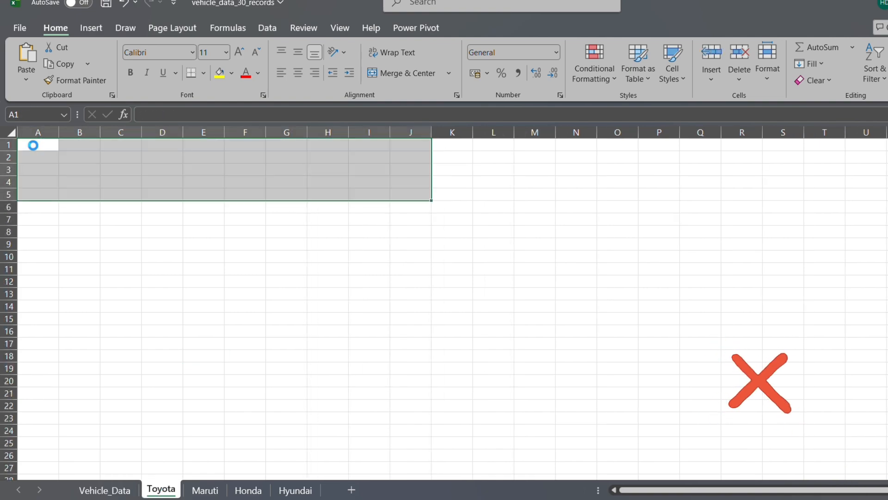
{"action": "left_click", "coordinate": [183, 258]}
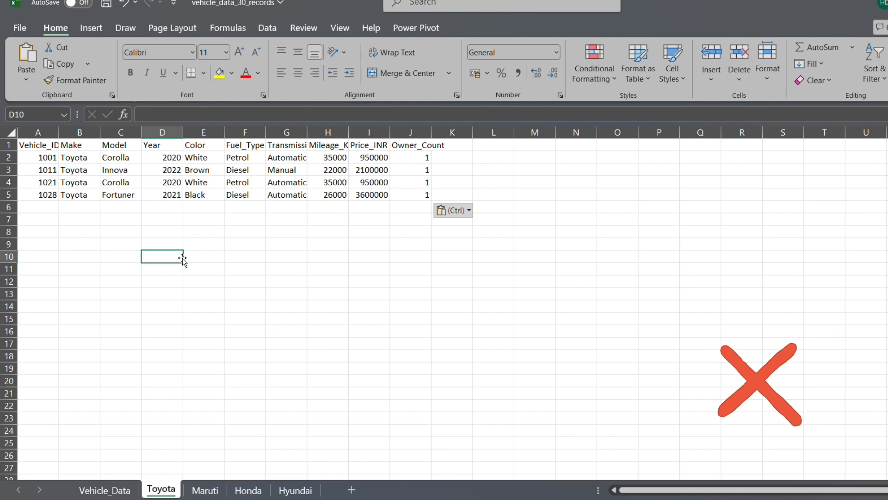
- Delete columns A through K on the Toyota sheet to remove the pasted records
{"action": "left_click_drag", "start_coordinate": [38, 131], "coordinate": [451, 130]}
{"action": "right_click", "coordinate": [400, 132]}
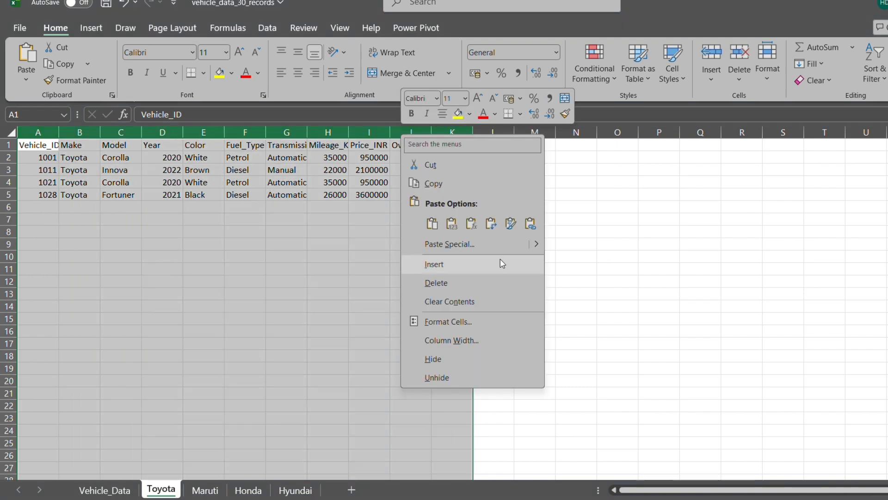
{"action": "left_click", "coordinate": [492, 289]}
{"action": "left_click", "coordinate": [243, 281]}
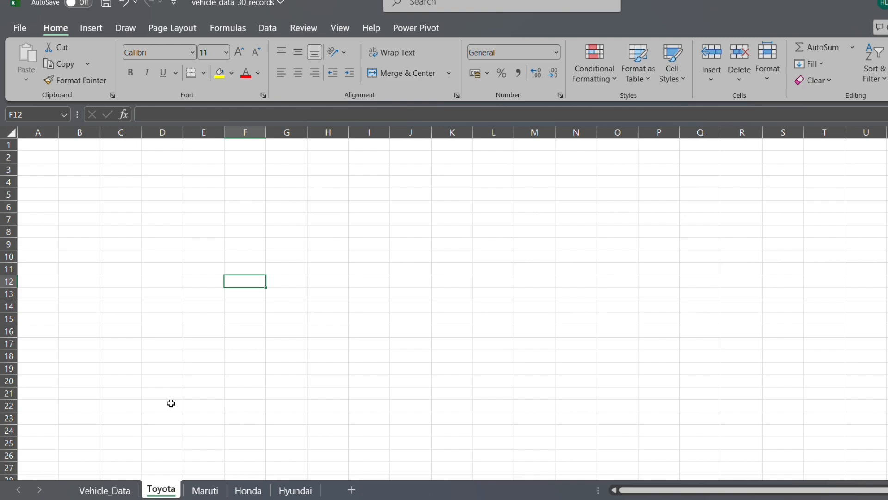
- Clear the Make filter on the Vehicle_Data sheet so all vehicle records are shown
{"action": "left_click", "coordinate": [121, 491]}
{"action": "left_click", "coordinate": [347, 303]}
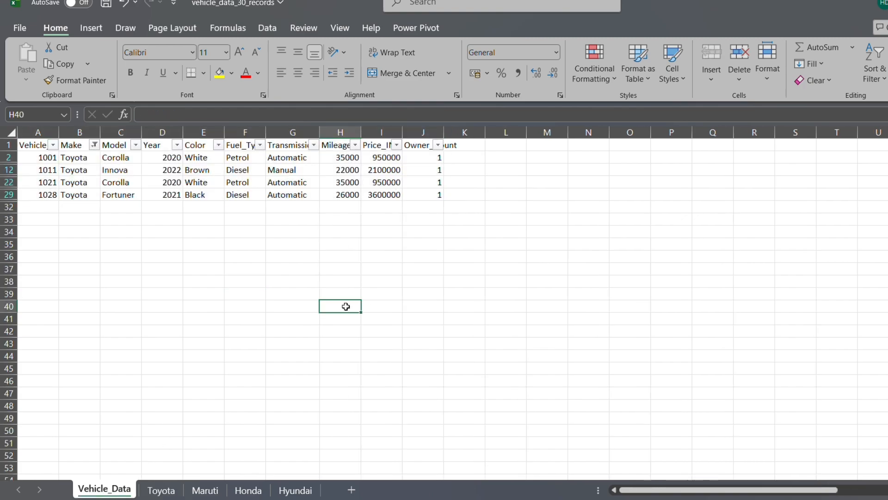
{"action": "left_click", "coordinate": [281, 181]}
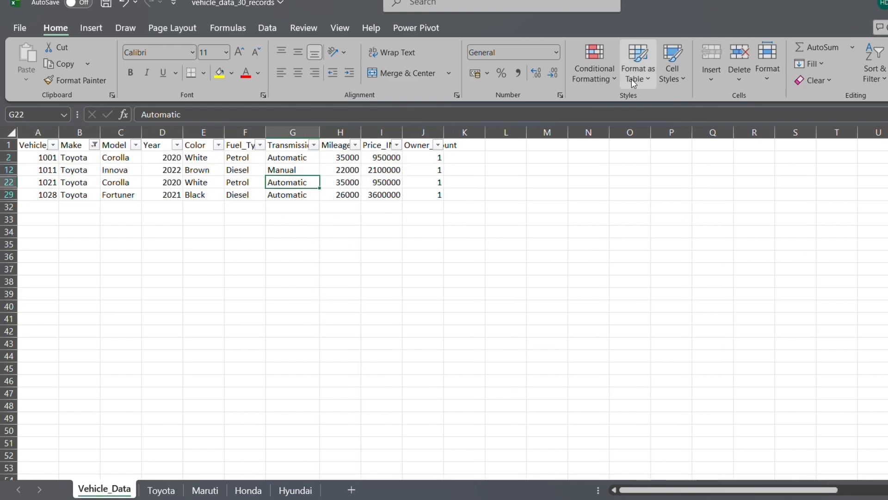
{"action": "left_click", "coordinate": [874, 65]}
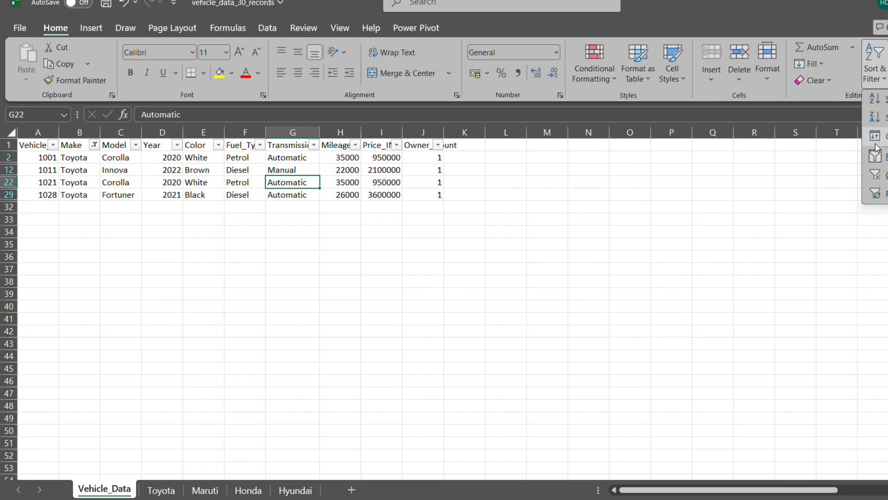
{"action": "left_click", "coordinate": [877, 175]}
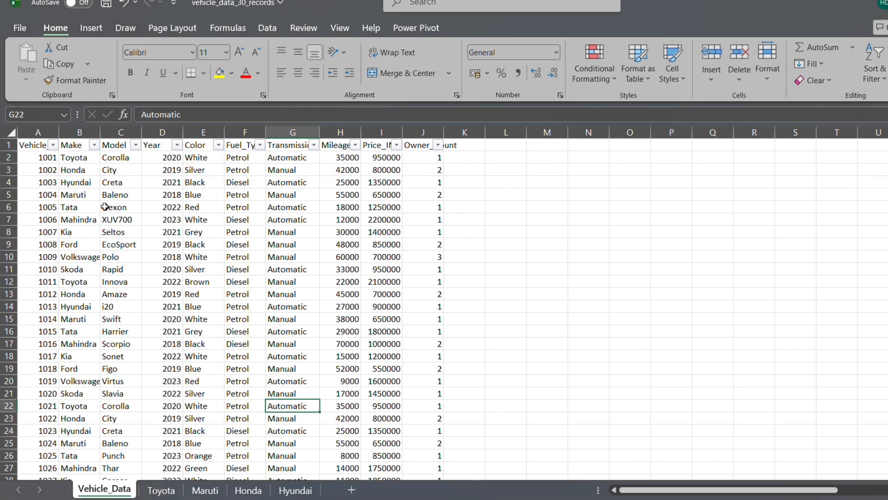
{"action": "scroll", "coordinate": [106, 206], "scroll_direction": "down", "scroll_amount": 3}
{"action": "scroll", "coordinate": [104, 204], "scroll_direction": "up", "scroll_amount": 5}
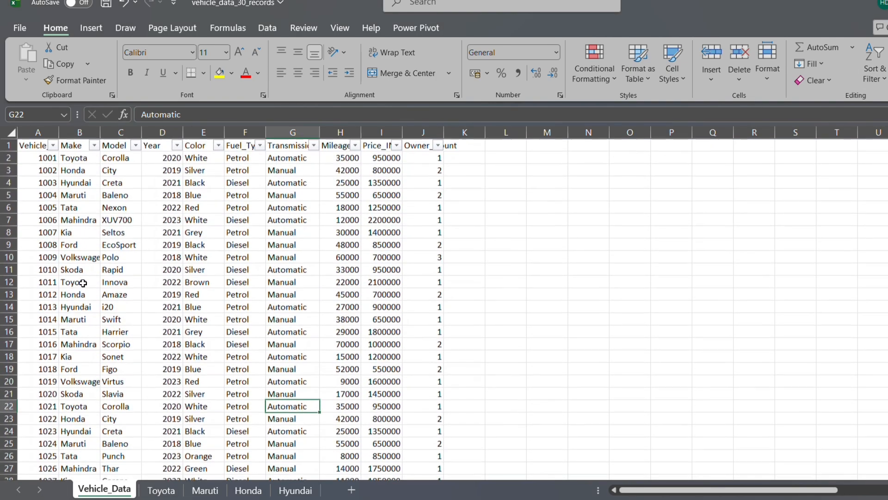
- Enter =UNIQUE(B2:B31) in cell L2 of Vehicle_Data to list each distinct vehicle make
{"action": "left_click", "coordinate": [77, 146]}
{"action": "left_click_drag", "start_coordinate": [77, 146], "coordinate": [79, 469]}
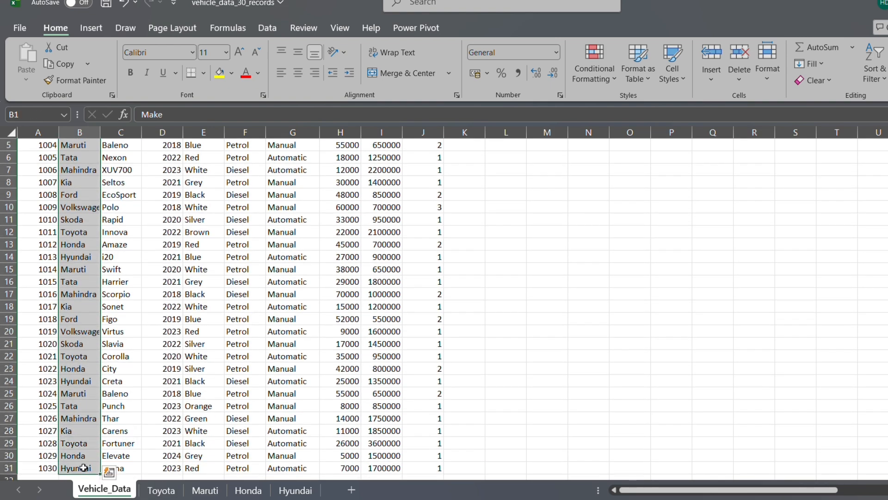
{"action": "scroll", "coordinate": [183, 408], "scroll_direction": "up", "scroll_amount": 2}
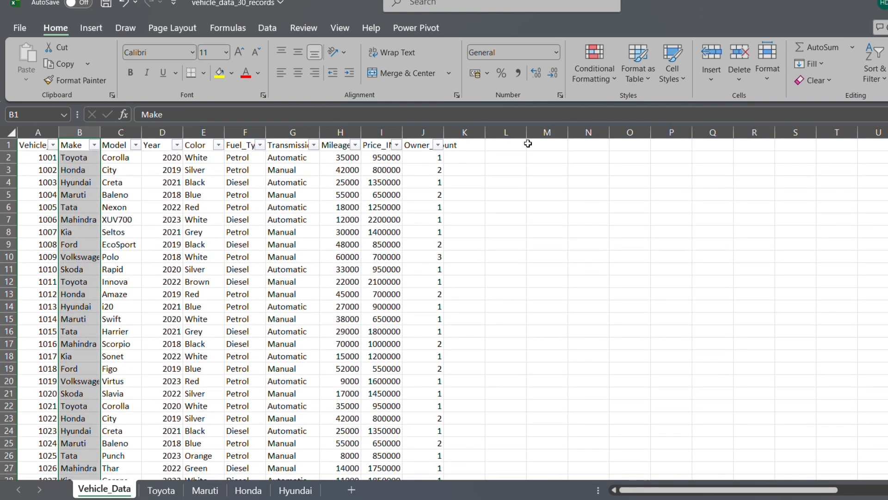
{"action": "left_click", "coordinate": [514, 160]}
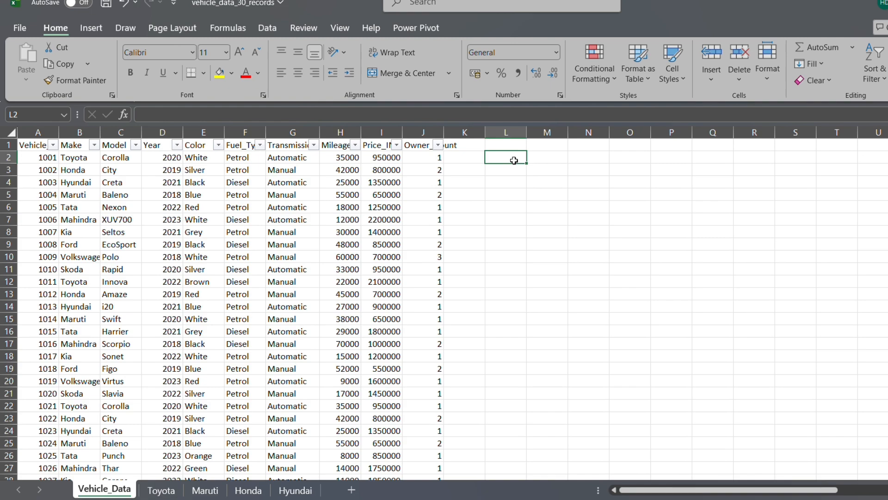
{"action": "type", "text": "="}
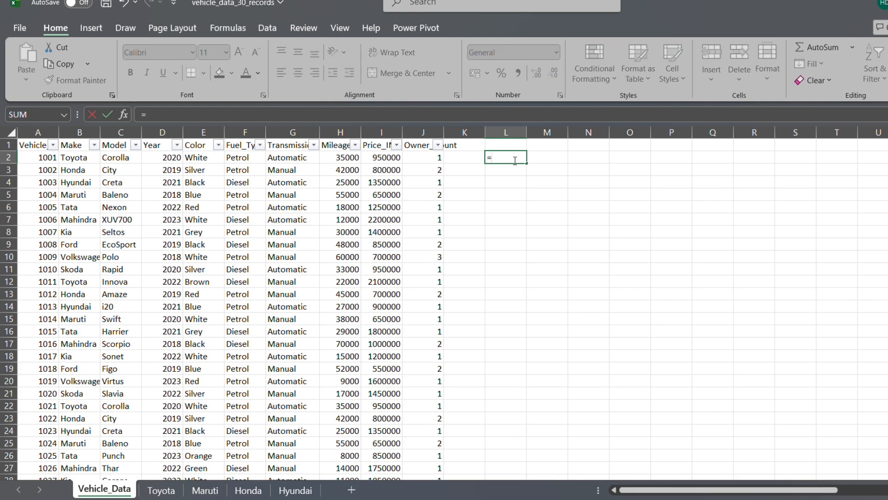
{"action": "type", "text": "uq"}
{"action": "key", "text": "BackSpace"}
{"action": "type", "text": "n"}
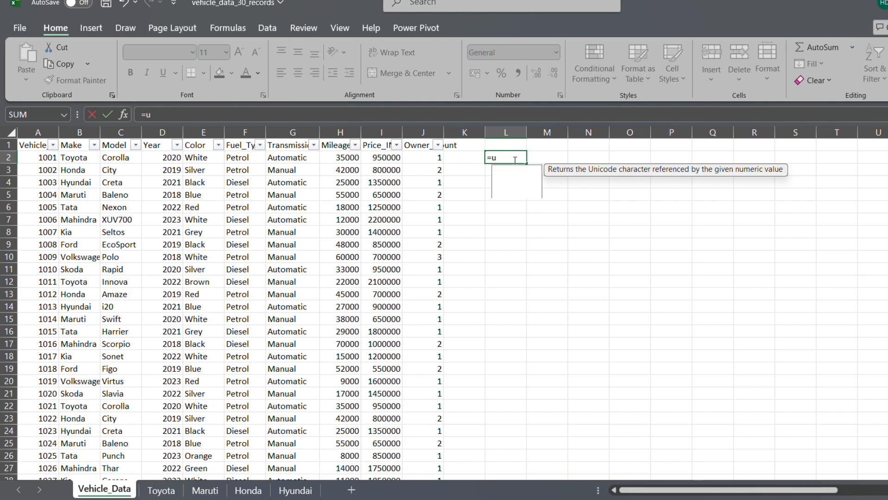
{"action": "type", "text": "iq"}
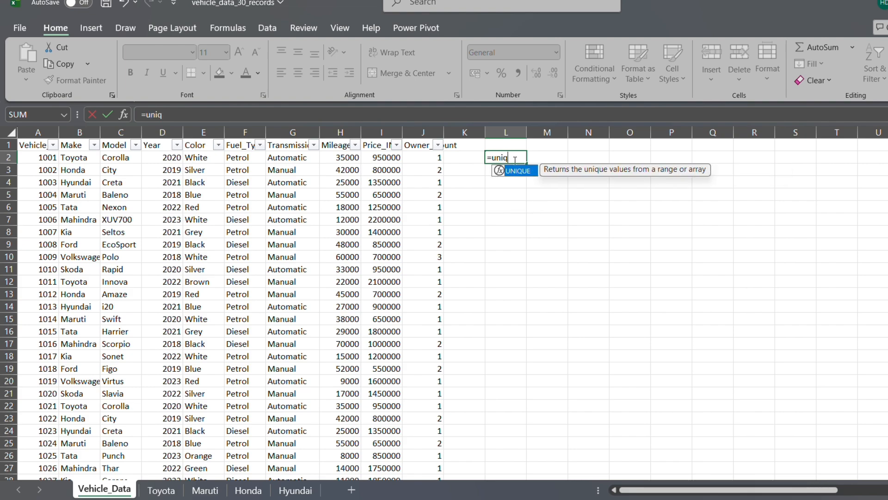
{"action": "key", "text": "Tab"}
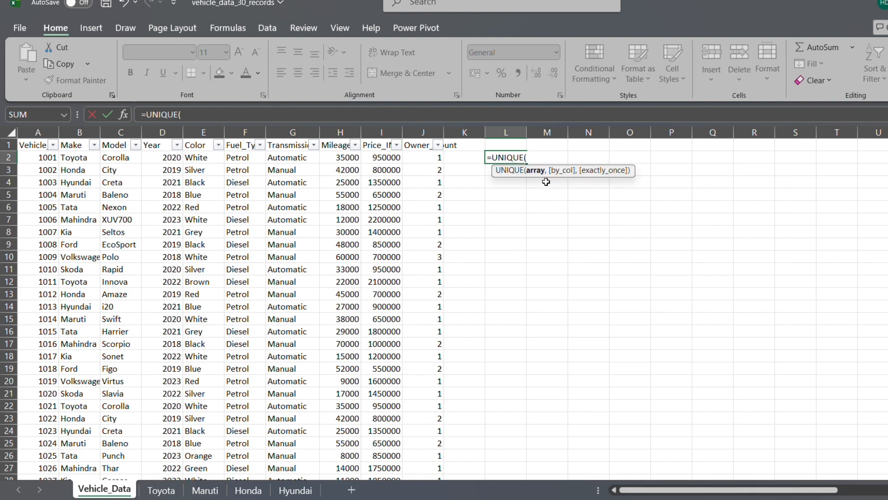
{"action": "left_click", "coordinate": [86, 158]}
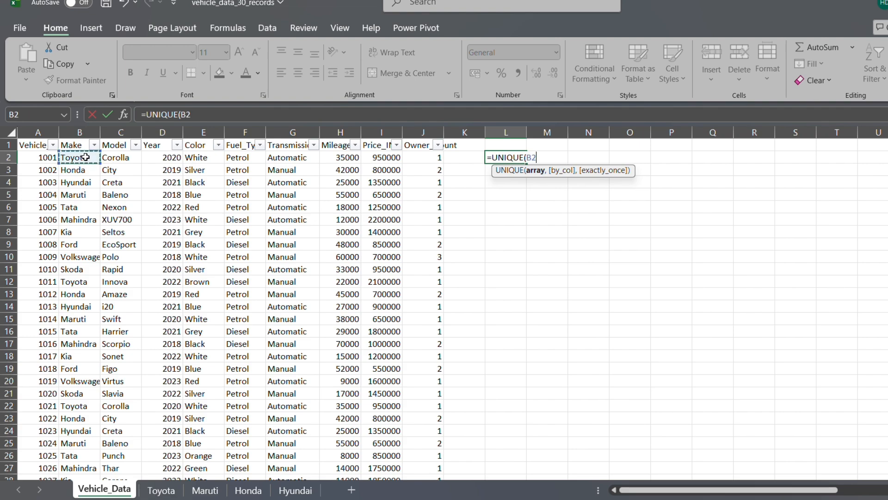
{"action": "key", "text": "ctrl+shift+Down"}
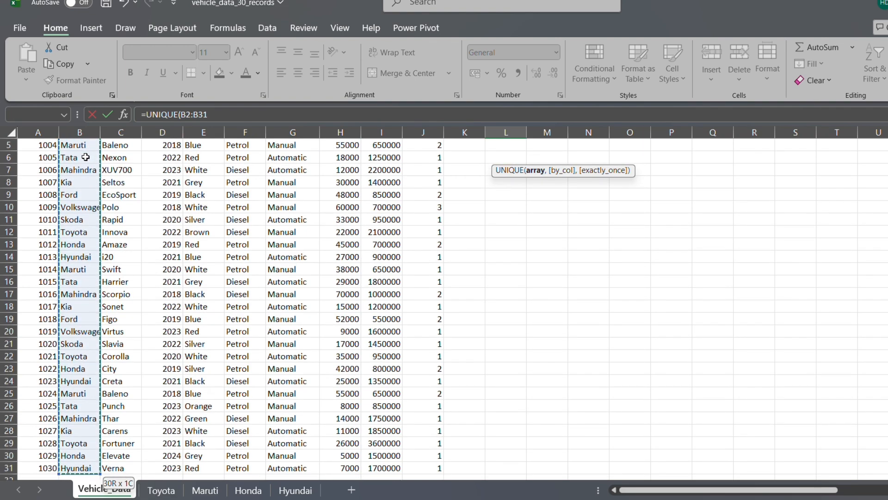
{"action": "key", "text": "Return"}
{"action": "scroll", "coordinate": [530, 238], "scroll_direction": "up", "scroll_amount": 1}
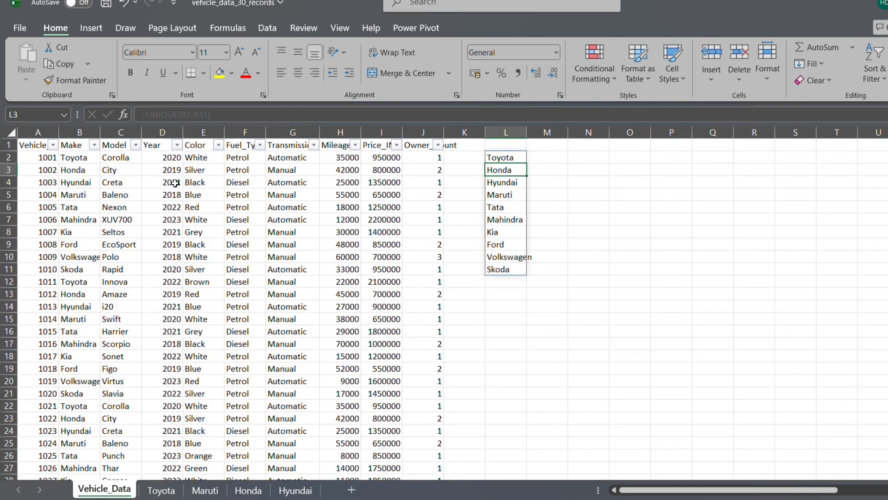
{"action": "left_click", "coordinate": [202, 126]}
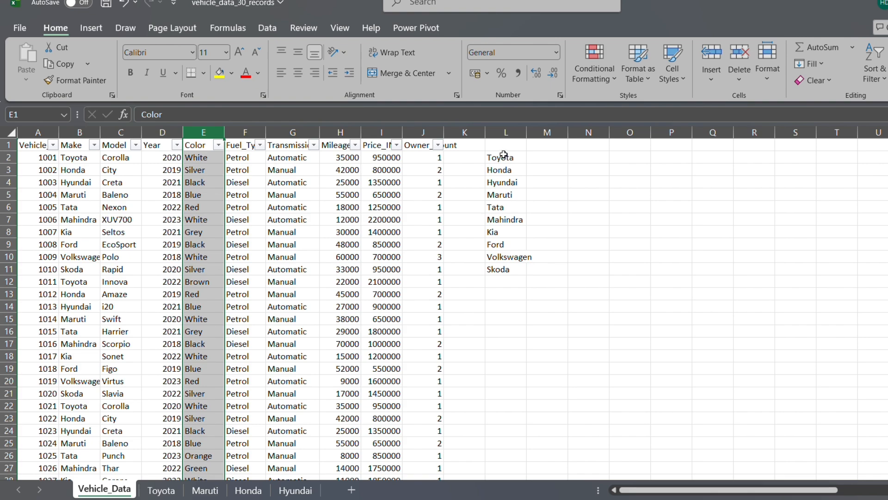
{"action": "left_click_drag", "start_coordinate": [503, 155], "coordinate": [501, 262]}
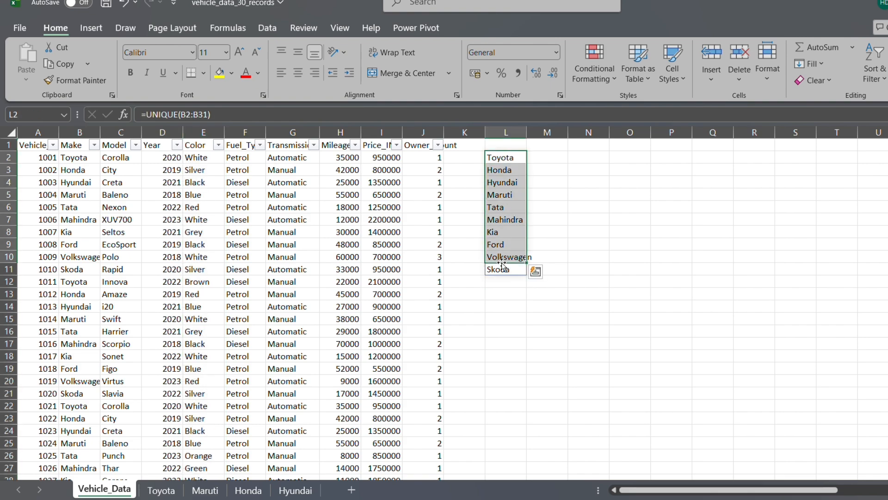
{"action": "scroll", "coordinate": [267, 215], "scroll_direction": "down", "scroll_amount": 1}
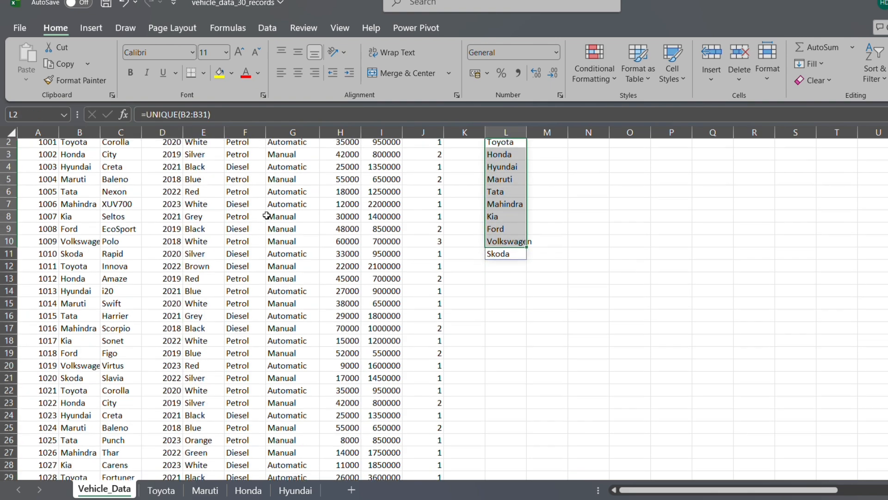
{"action": "scroll", "coordinate": [267, 216], "scroll_direction": "down", "scroll_amount": 4}
{"action": "scroll", "coordinate": [267, 216], "scroll_direction": "up", "scroll_amount": 4}
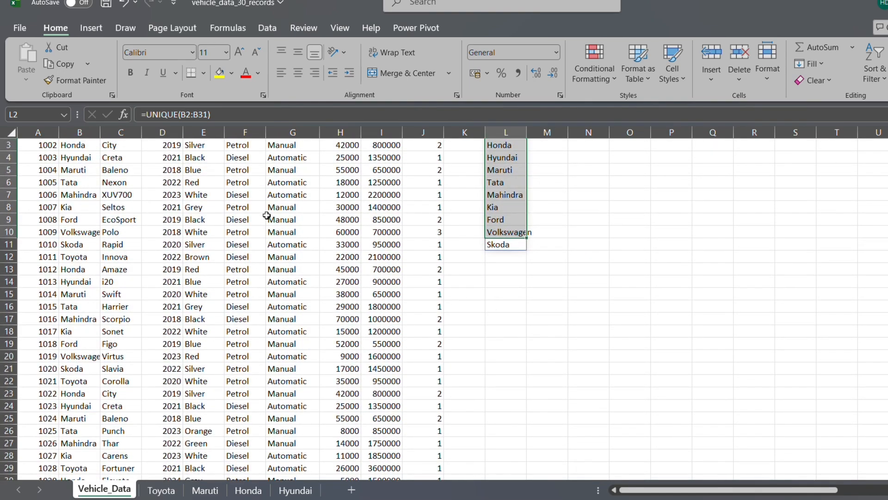
- Copy the header row A1:J1 from Vehicle_Data to the Toyota sheet, starting at cell A1
{"action": "scroll", "coordinate": [460, 228], "scroll_direction": "up", "scroll_amount": 2}
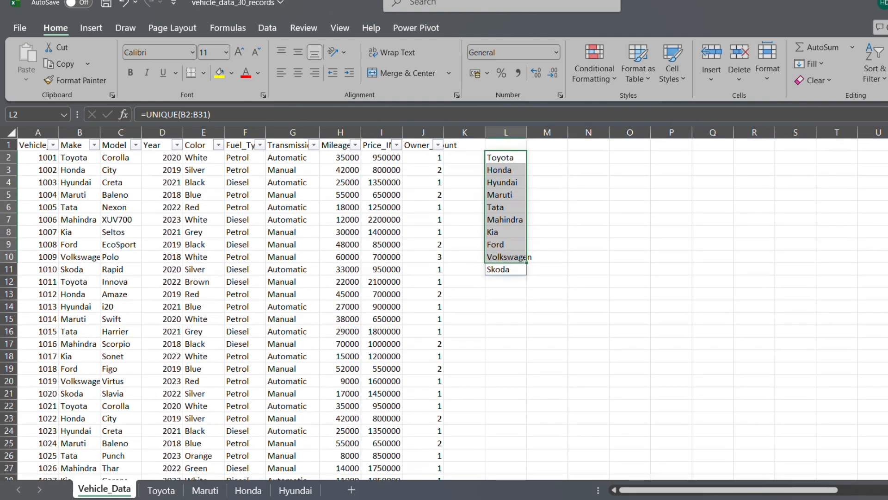
{"action": "left_click", "coordinate": [158, 491]}
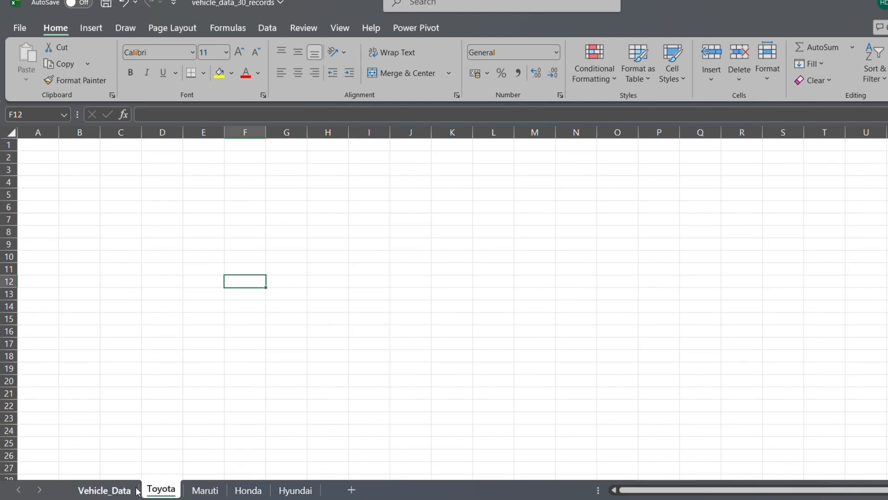
{"action": "left_click", "coordinate": [118, 492]}
{"action": "left_click_drag", "start_coordinate": [30, 141], "coordinate": [435, 147]}
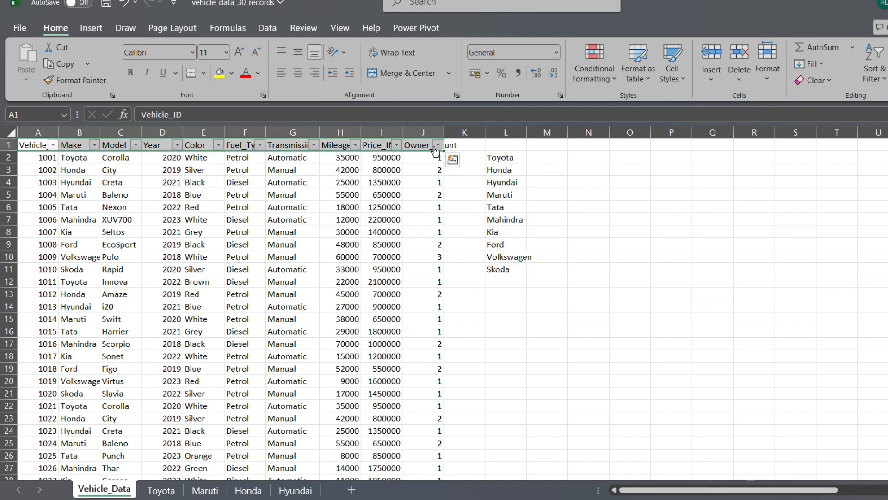
{"action": "key", "text": "ctrl+c"}
{"action": "left_click", "coordinate": [168, 494]}
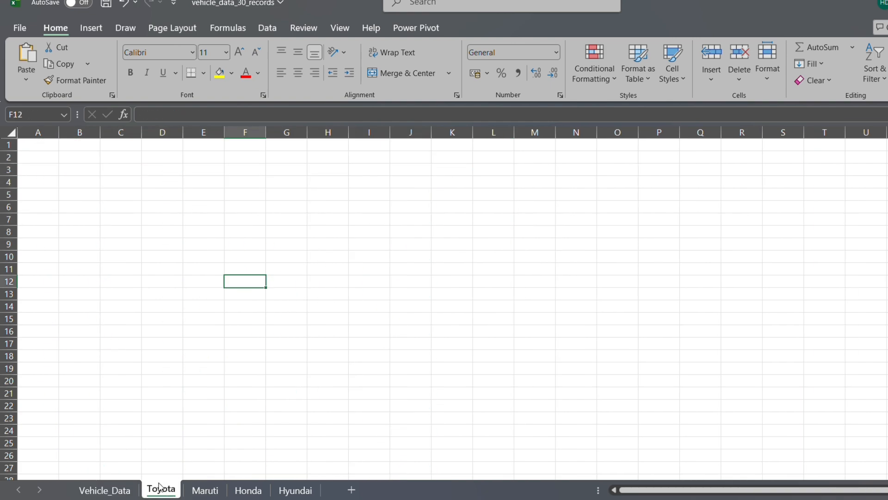
{"action": "left_click", "coordinate": [28, 148]}
{"action": "key", "text": "ctrl+v"}
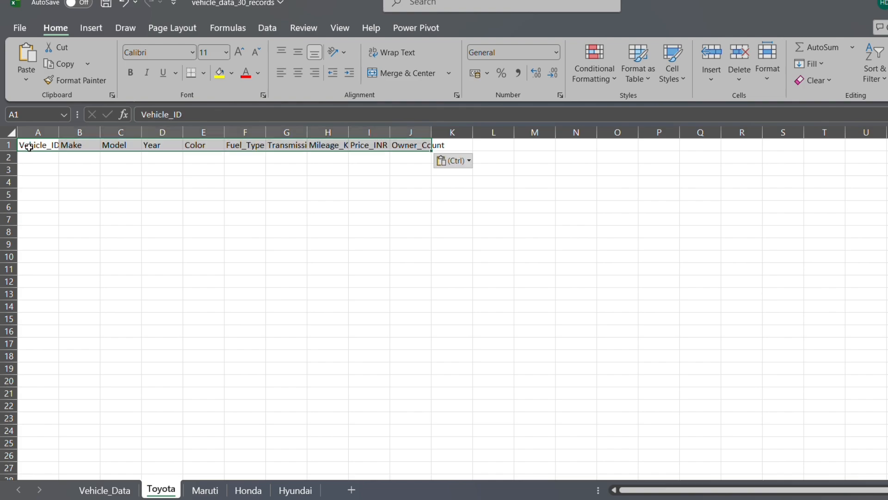
- Enter =FILTER(Vehicle_Data!A:J,Vehicle_Data!B:B=Vehicle_Data!L2) in cell A2 of the Toyota sheet to extract the Toyota records
{"action": "left_click", "coordinate": [40, 157]}
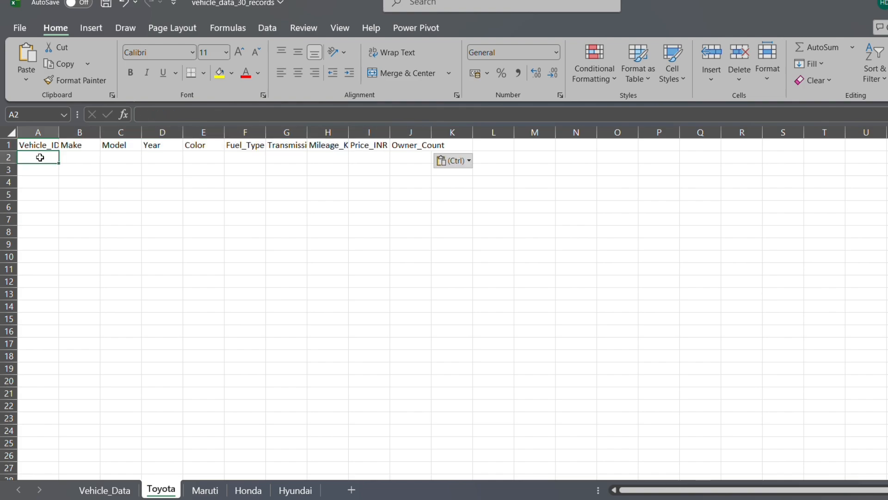
{"action": "type", "text": "=fil"}
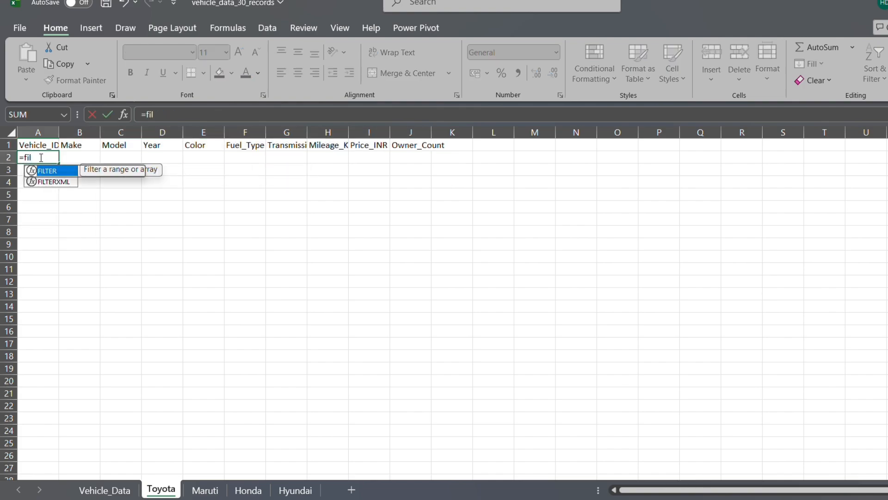
{"action": "key", "text": "Tab"}
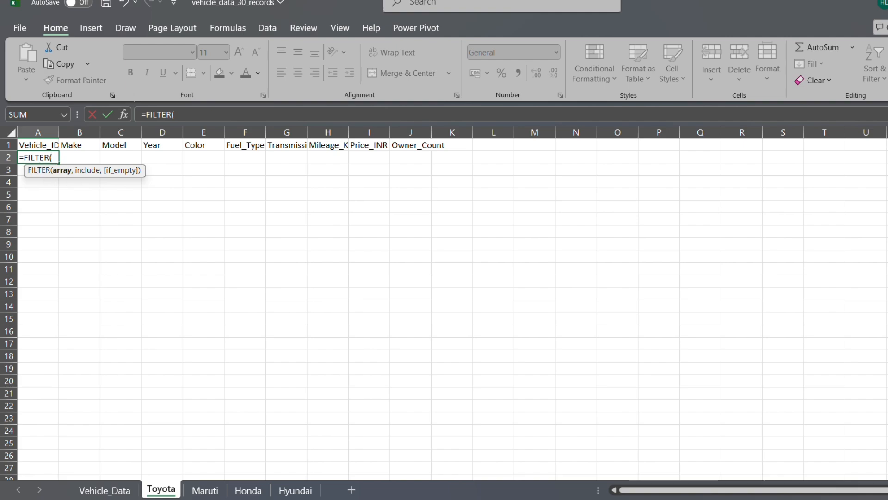
{"action": "left_click", "coordinate": [129, 490]}
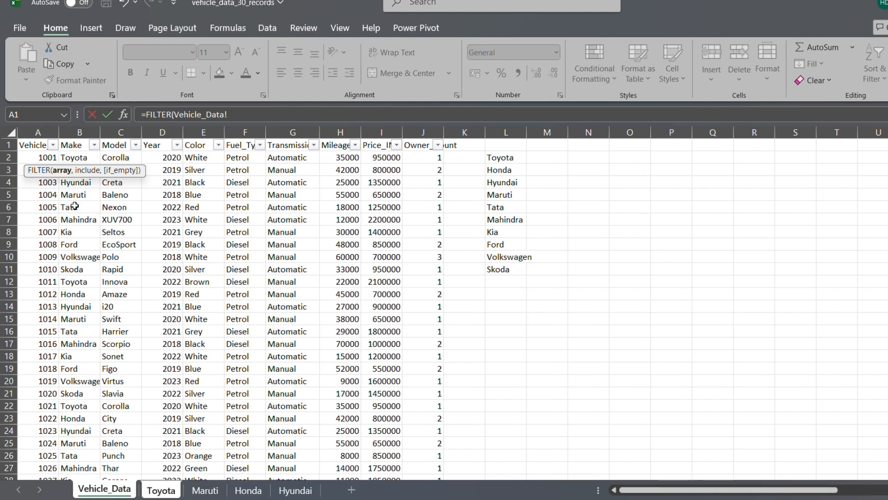
{"action": "left_click", "coordinate": [41, 132]}
{"action": "left_click_drag", "start_coordinate": [41, 131], "coordinate": [417, 132]}
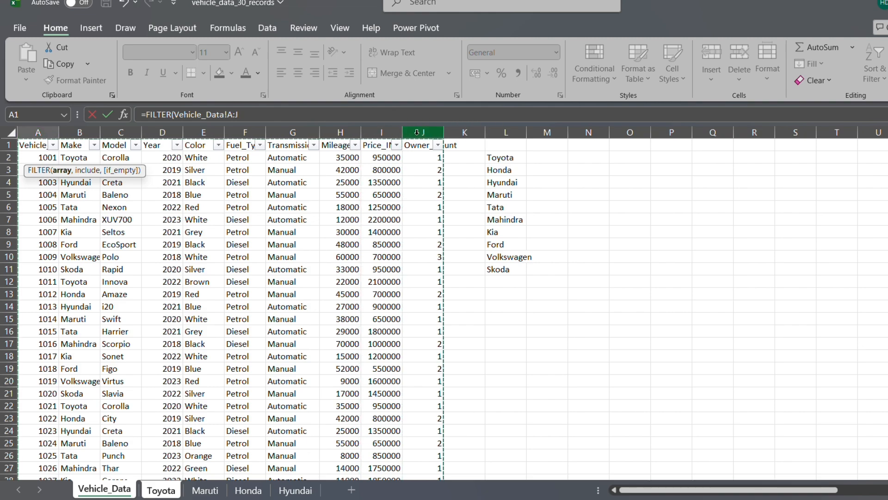
{"action": "type", "text": ","}
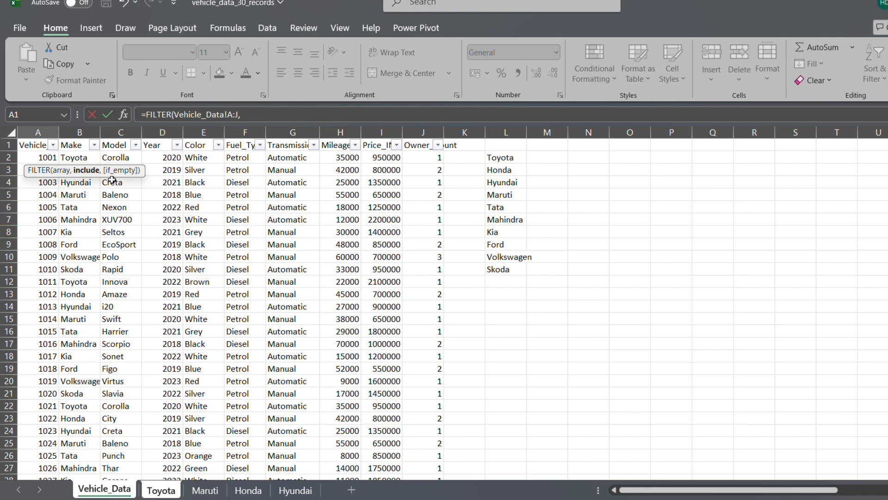
{"action": "left_click_drag", "start_coordinate": [111, 178], "coordinate": [433, 272]}
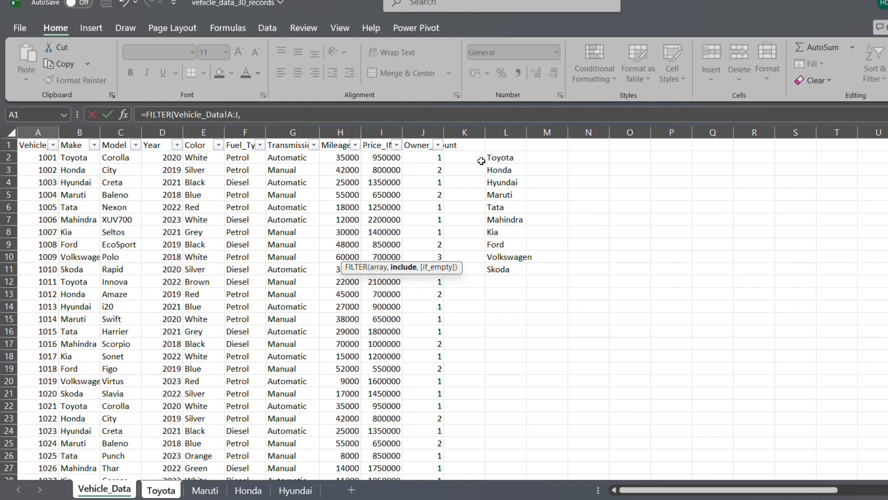
{"action": "left_click", "coordinate": [78, 133]}
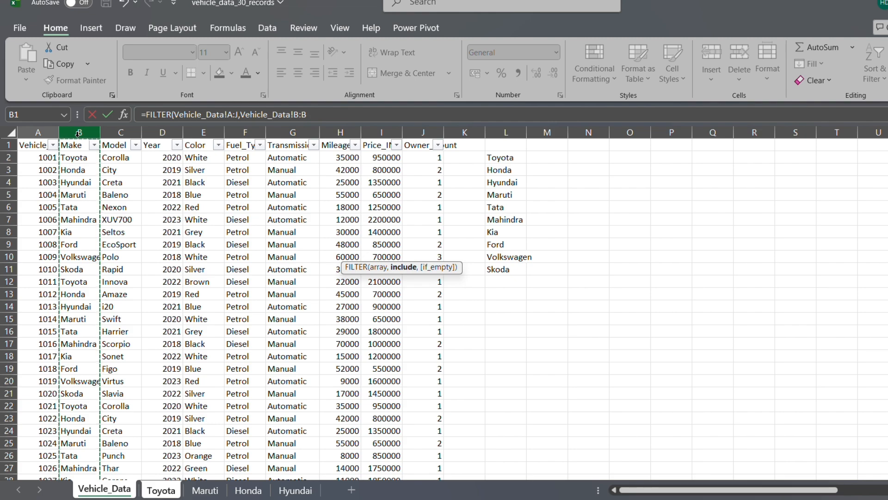
{"action": "type", "text": "="}
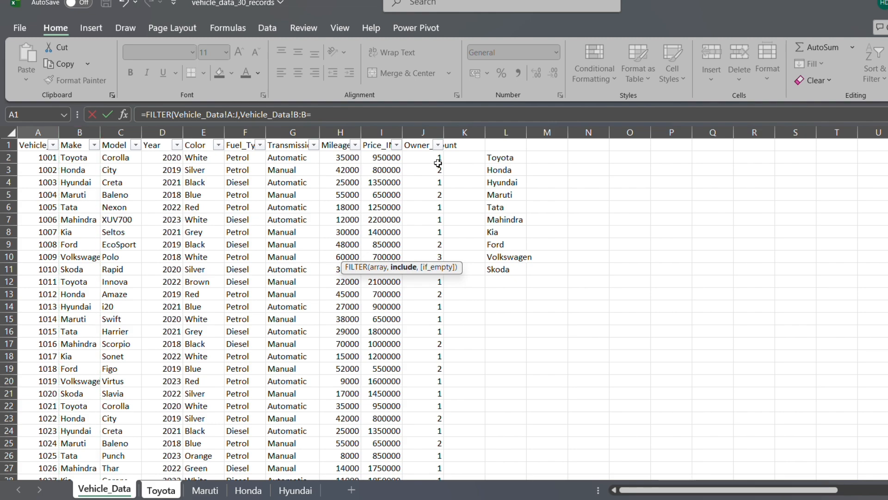
{"action": "left_click", "coordinate": [510, 160]}
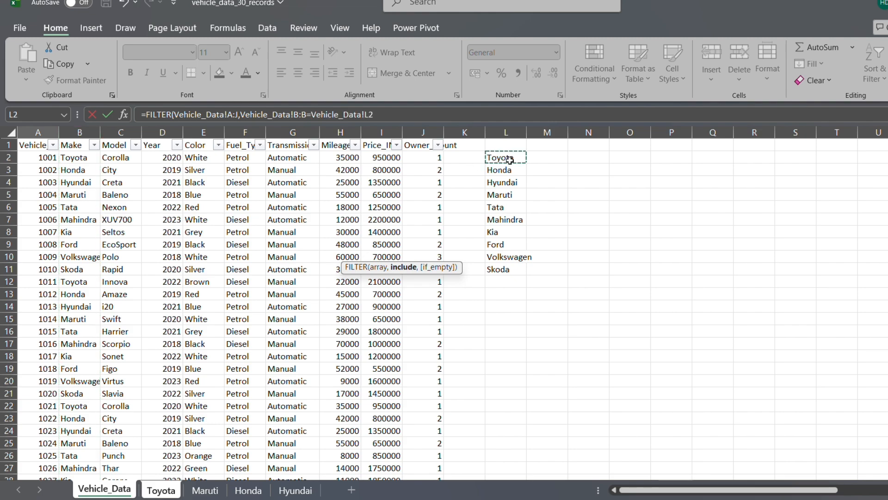
{"action": "key", "text": "Return"}
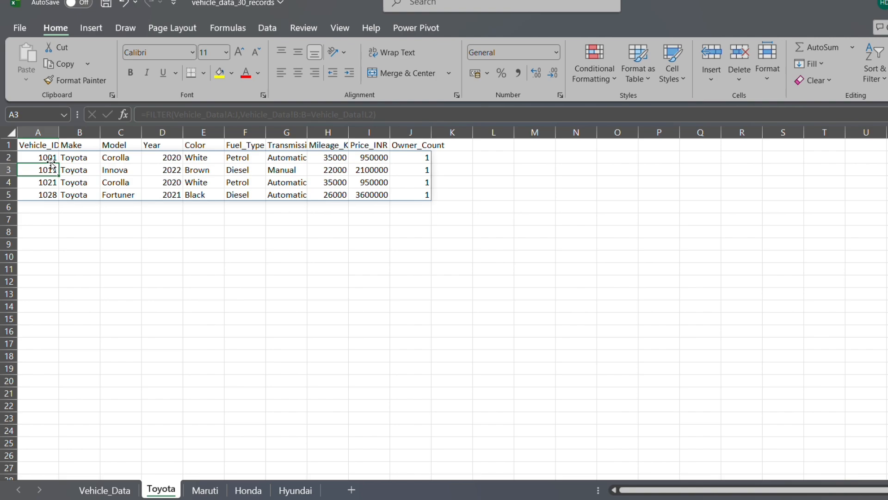
- Copy the Toyota sheet's headers and filtered records, A1:J5, to the Maruti sheet, starting at cell A1
{"action": "left_click_drag", "start_coordinate": [36, 145], "coordinate": [410, 197]}
{"action": "key", "text": "ctrl+c"}
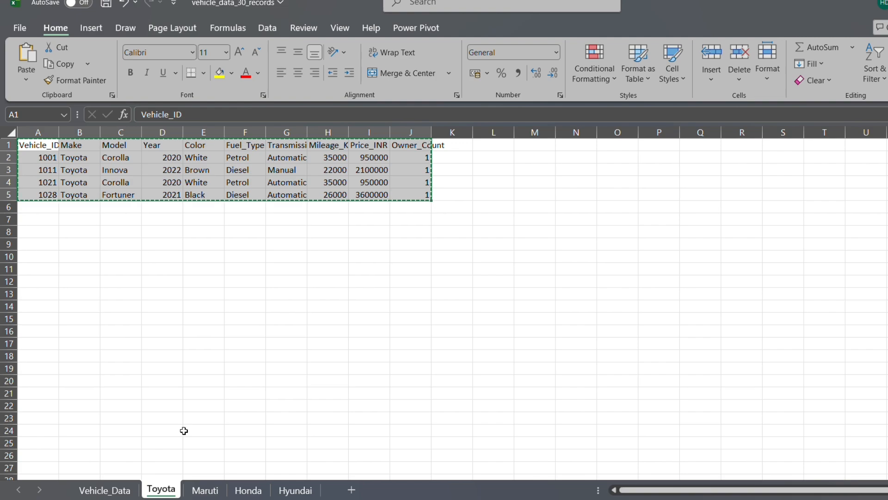
{"action": "left_click", "coordinate": [205, 491]}
{"action": "left_click", "coordinate": [36, 144]}
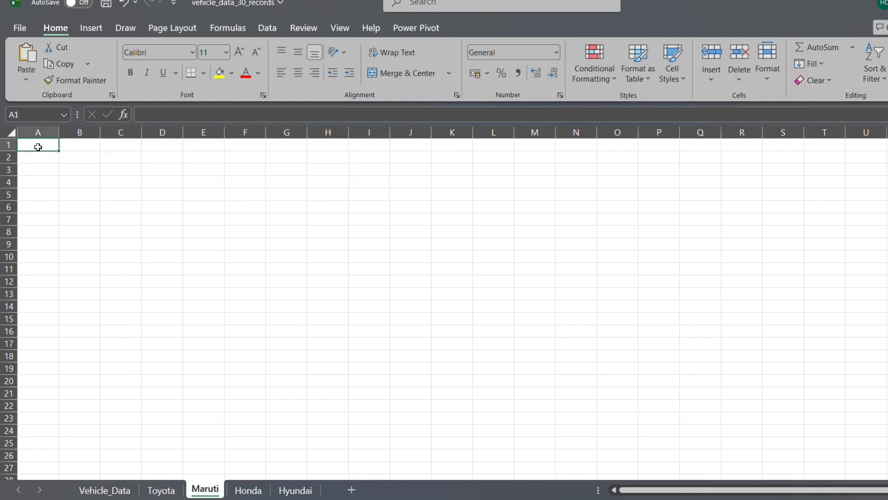
{"action": "key", "text": "ctrl+v"}
- Change the make reference in the Maruti sheet's A2 FILTER formula to Vehicle_Data!L3
{"action": "left_click", "coordinate": [44, 154]}
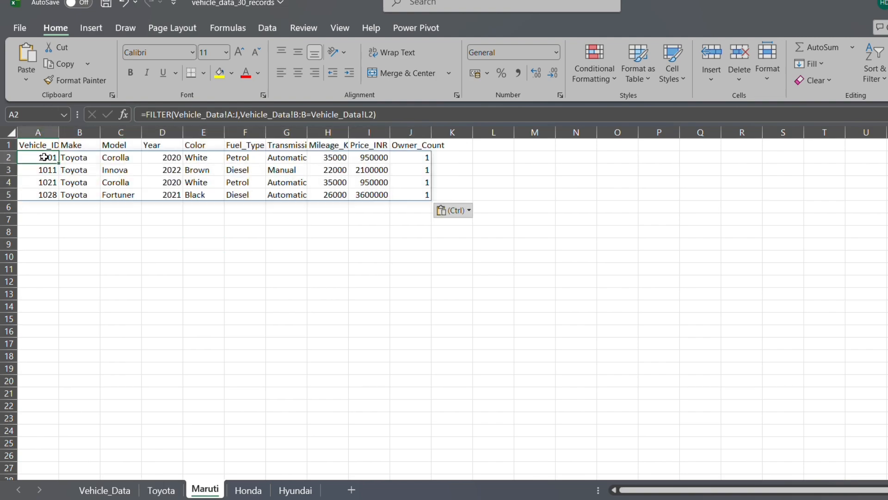
{"action": "left_click", "coordinate": [374, 115]}
{"action": "key", "text": "shift+Left"}
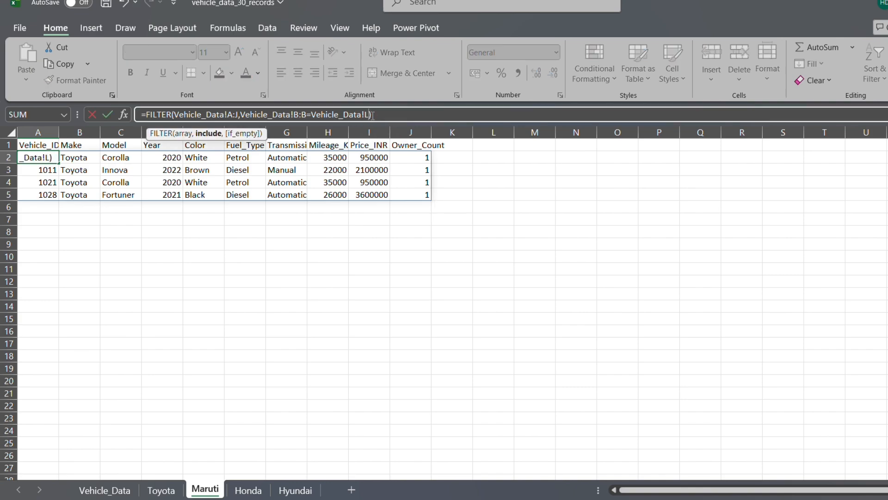
{"action": "type", "text": "3"}
{"action": "key", "text": "Return"}
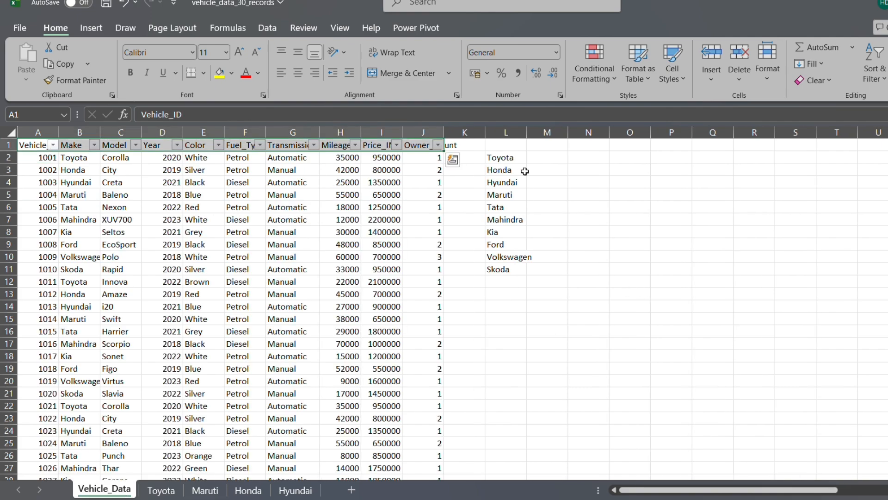
- Check Maruti's cell in the unique make list and set the Maruti sheet's A2 FILTER reference to Vehicle_Data!L5
{"action": "left_click", "coordinate": [498, 182]}
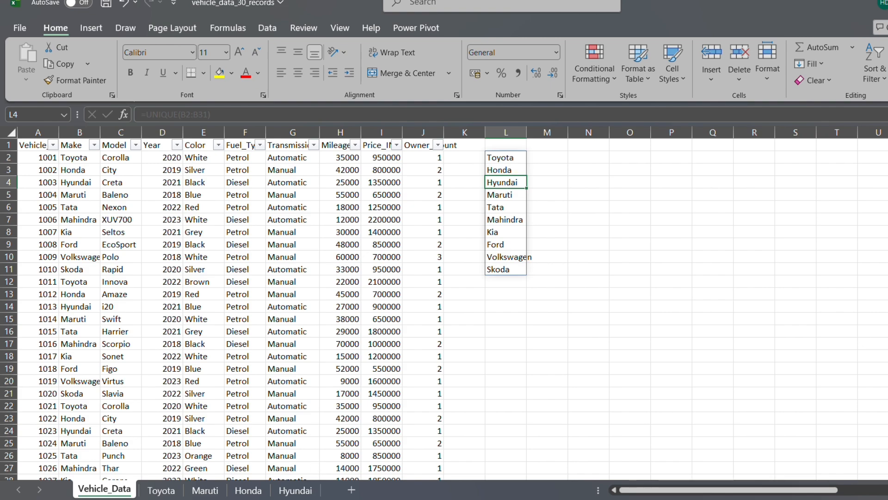
{"action": "left_click", "coordinate": [205, 490]}
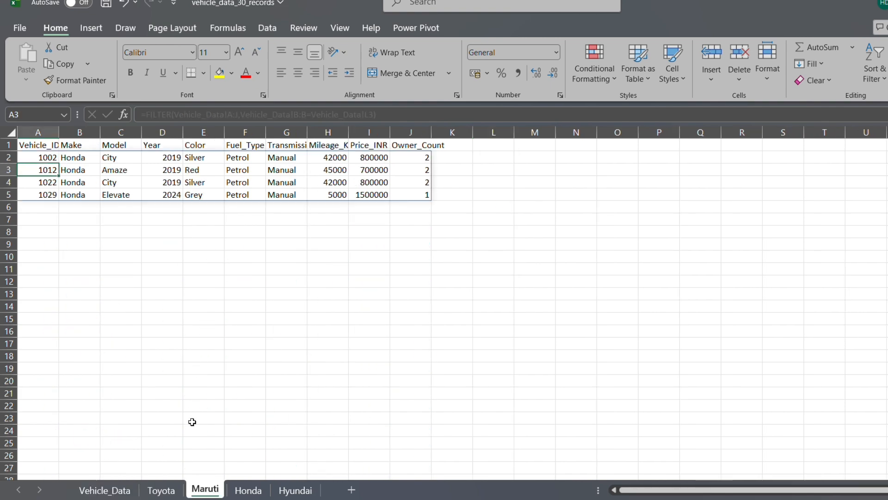
{"action": "left_click", "coordinate": [105, 490]}
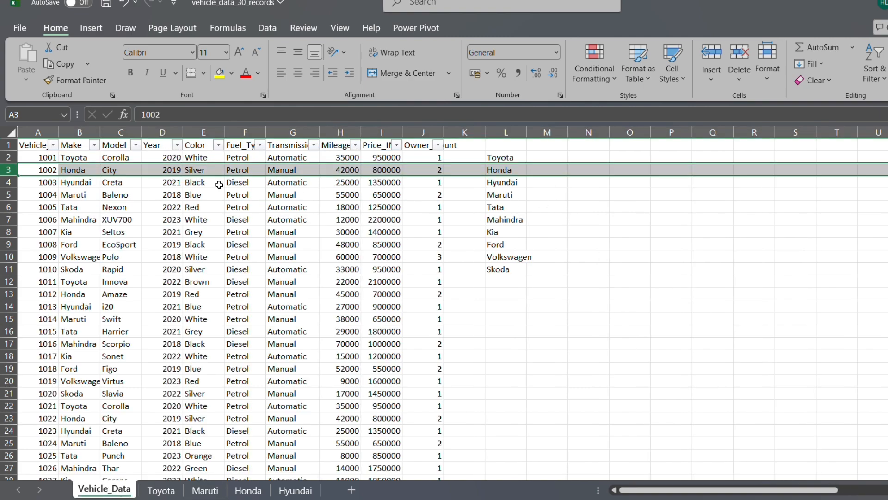
{"action": "left_click", "coordinate": [204, 490]}
{"action": "left_click", "coordinate": [43, 157]}
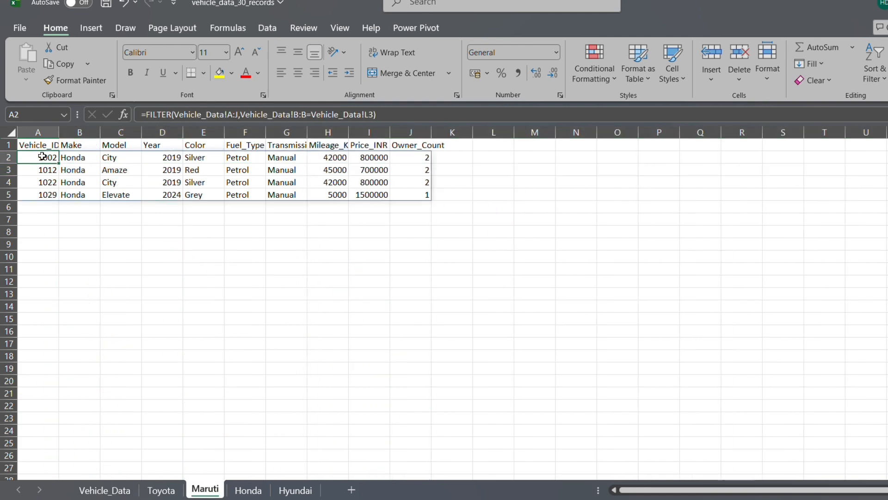
{"action": "left_click", "coordinate": [371, 114]}
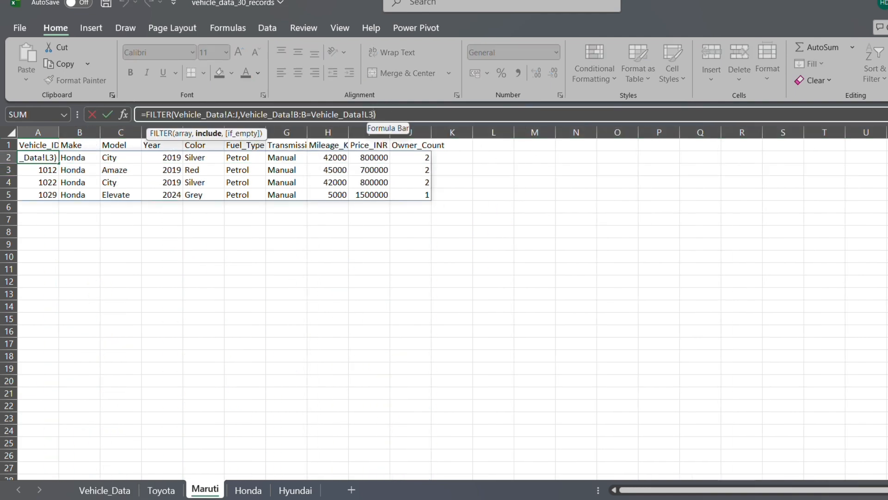
{"action": "key", "text": "BackSpace"}
{"action": "type", "text": "5"}
{"action": "key", "text": "Return"}
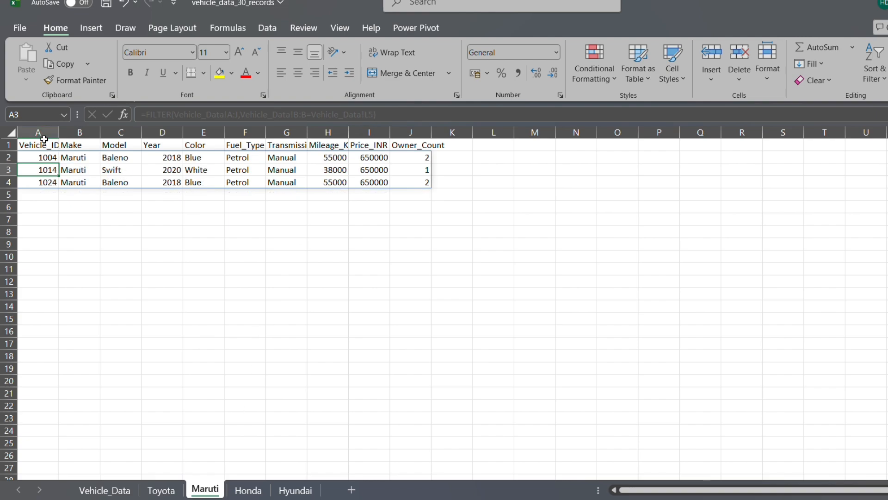
- Copy the Maruti sheet's headers and filtered records, A1:J4, to the Honda sheet, starting at cell A1
{"action": "left_click", "coordinate": [41, 142]}
{"action": "left_click_drag", "start_coordinate": [41, 142], "coordinate": [405, 179]}
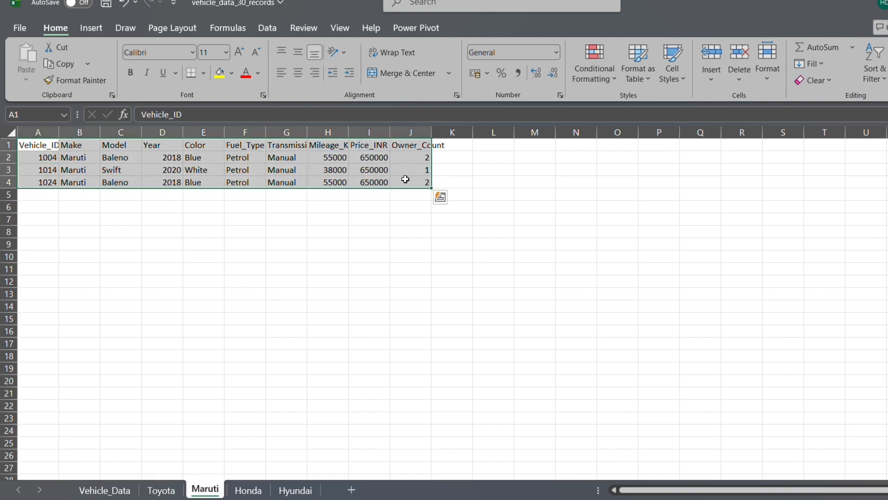
{"action": "key", "text": "ctrl+c"}
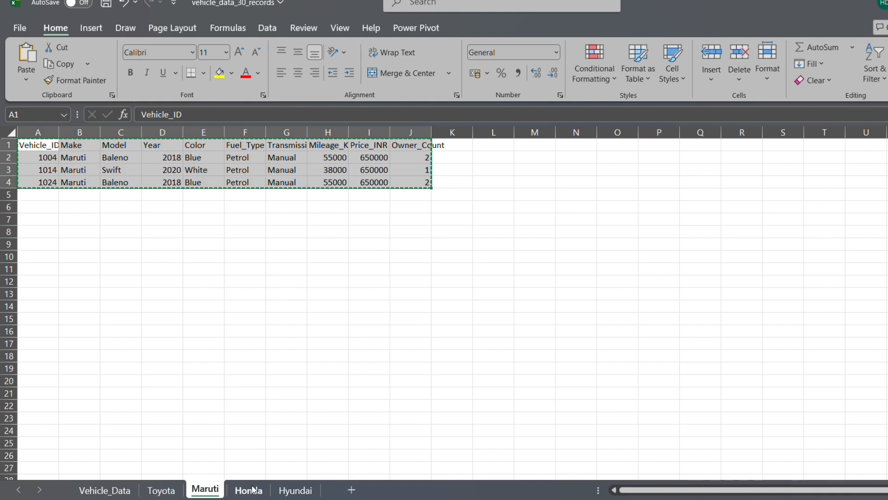
{"action": "left_click", "coordinate": [252, 490]}
{"action": "scroll", "coordinate": [46, 155], "scroll_direction": "up", "scroll_amount": 1}
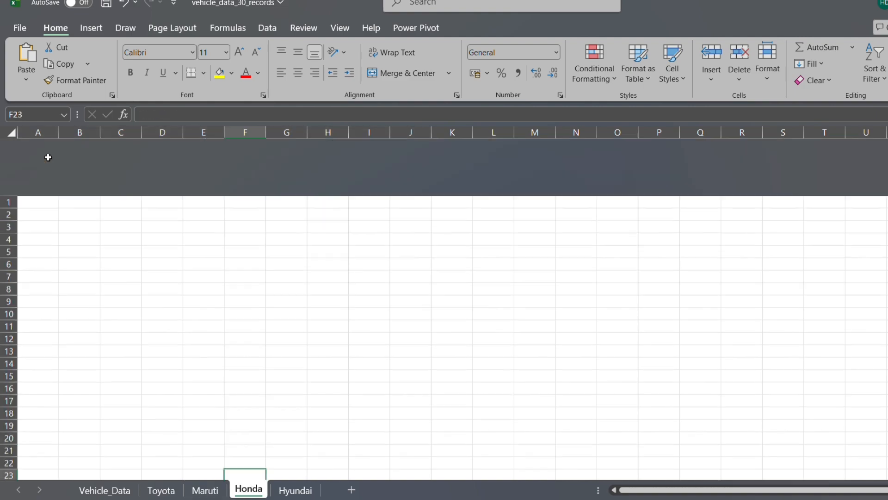
{"action": "left_click", "coordinate": [37, 143]}
{"action": "key", "text": "ctrl+v"}
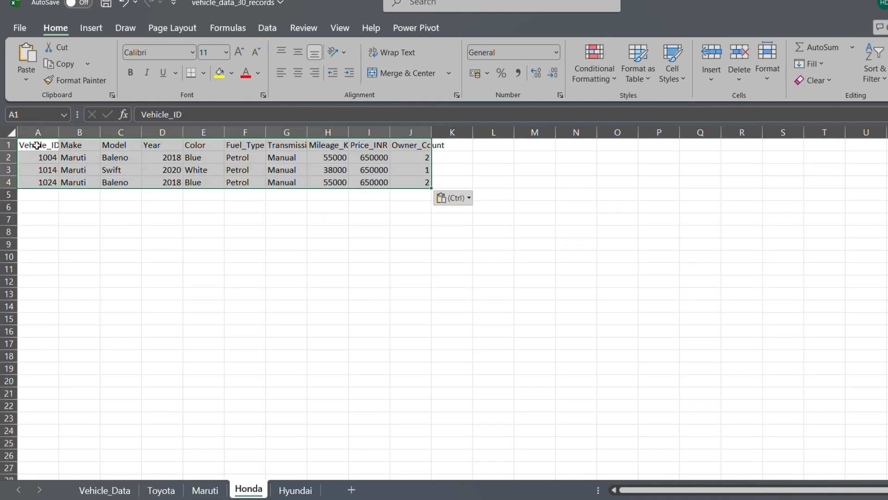
- Check Honda's cell in the unique make list and set the Honda sheet's A2 FILTER reference to Vehicle_Data!L3
{"action": "left_click", "coordinate": [46, 159]}
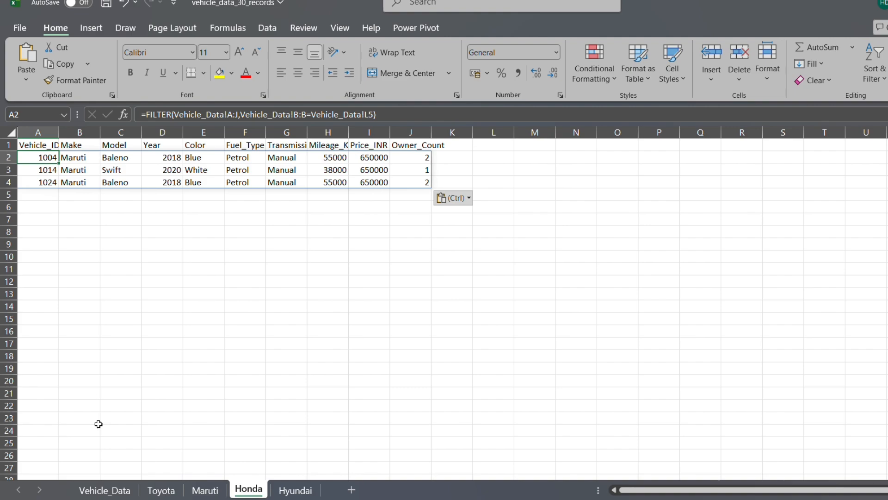
{"action": "left_click", "coordinate": [122, 491]}
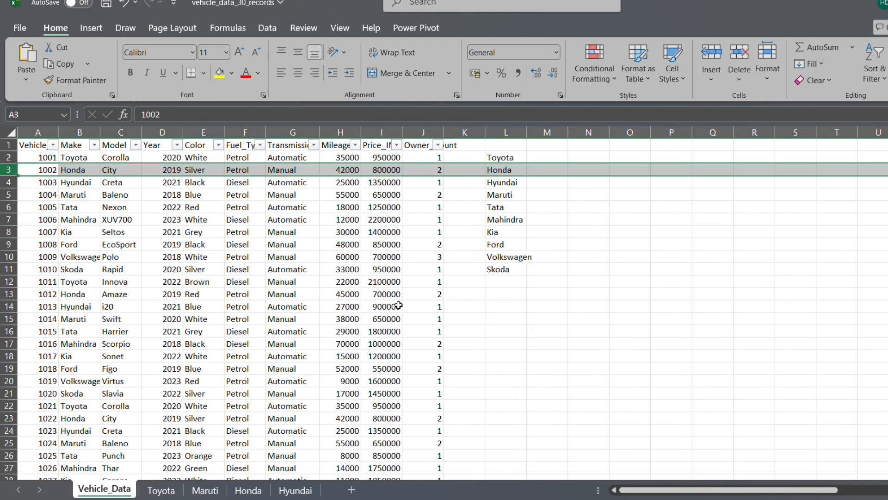
{"action": "left_click", "coordinate": [249, 489]}
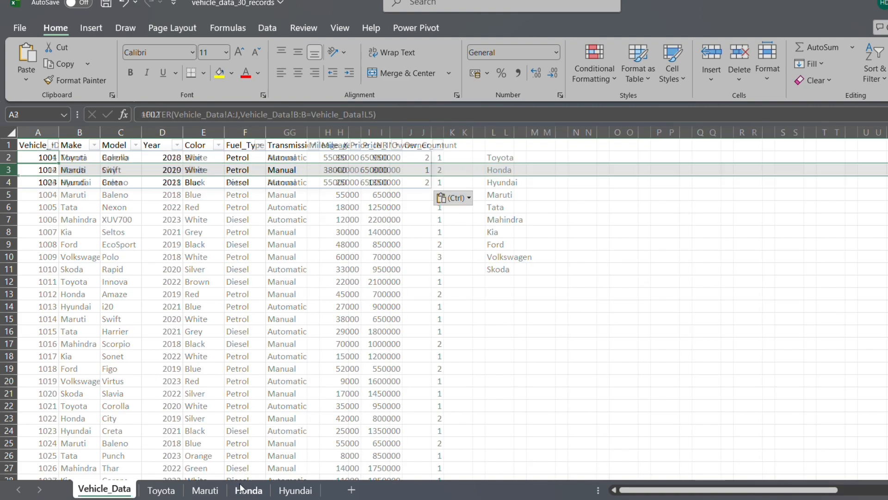
{"action": "left_click", "coordinate": [374, 114]}
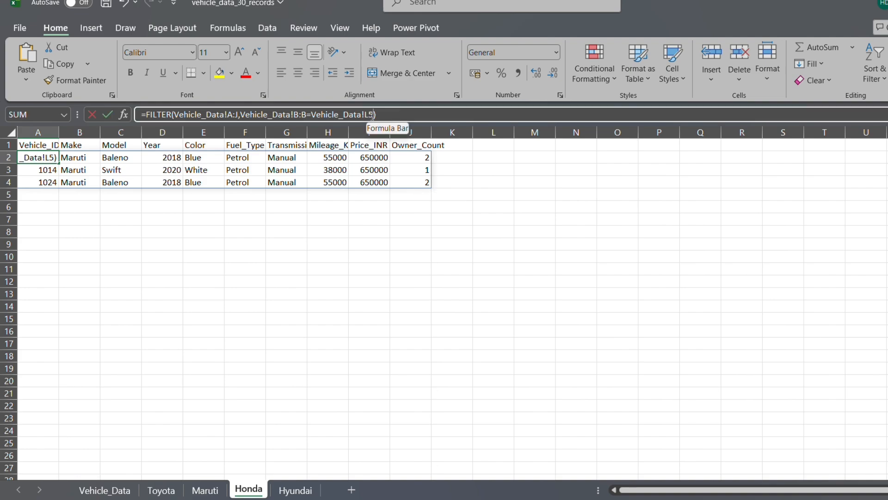
{"action": "key", "text": "BackSpace"}
{"action": "type", "text": "3"}
{"action": "key", "text": "Return"}
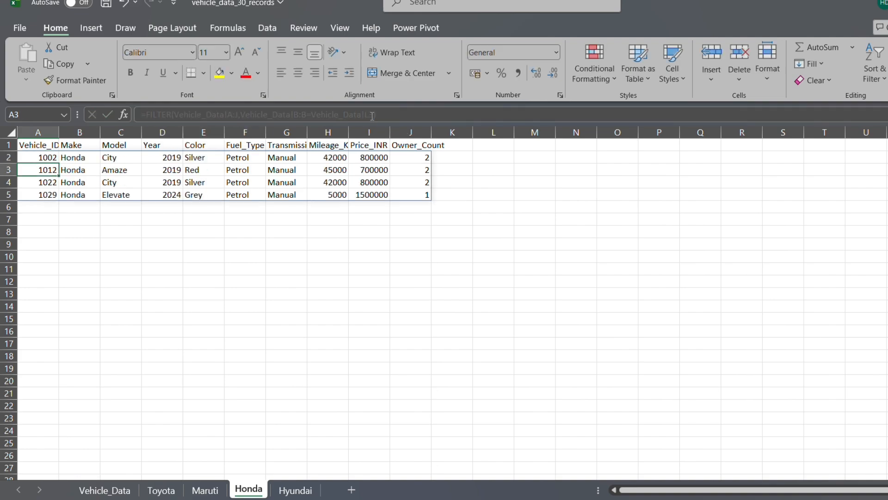